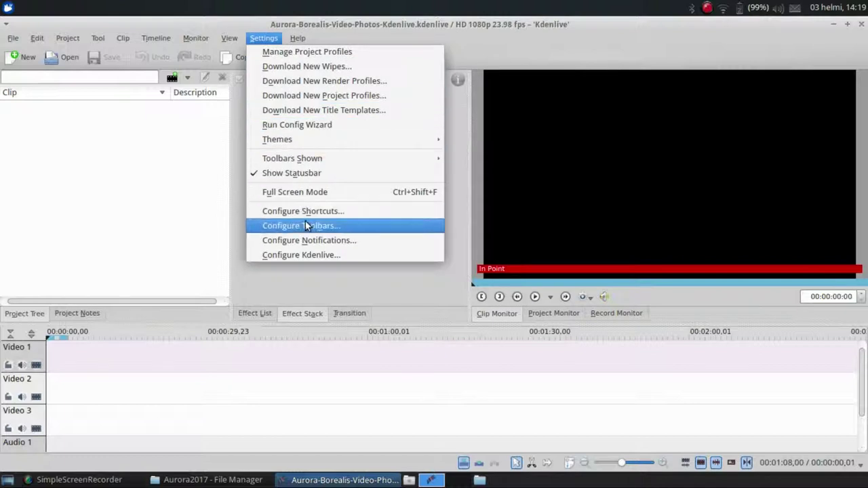
- Check the default image clip duration in the program configuration and accept the settings
{"action": "left_click", "coordinate": [307, 255]}
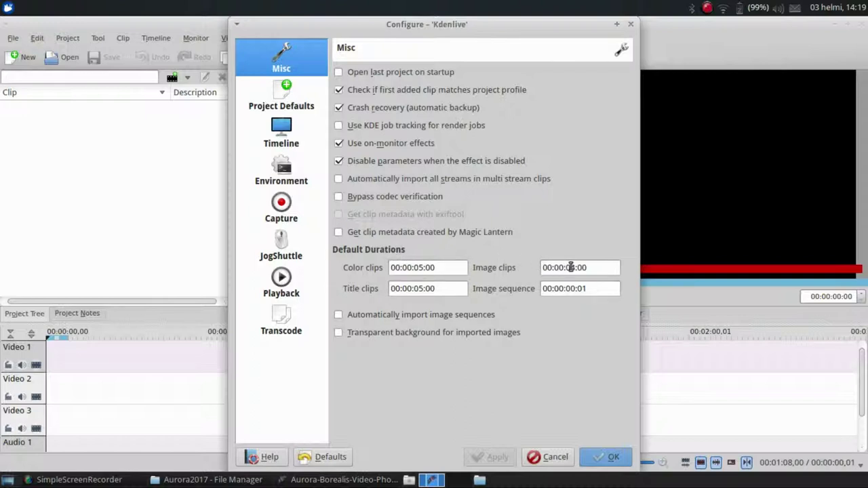
{"action": "left_click", "coordinate": [606, 457]}
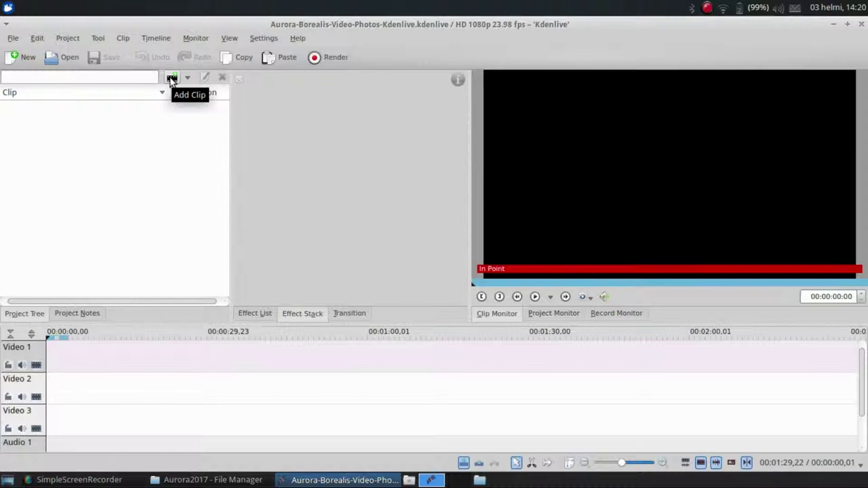
- Import all the photos DSC_0137-16N9.jpg to DSC_0155-16N9.jpg from the 16-9-wide folder into the project
{"action": "left_click", "coordinate": [171, 79]}
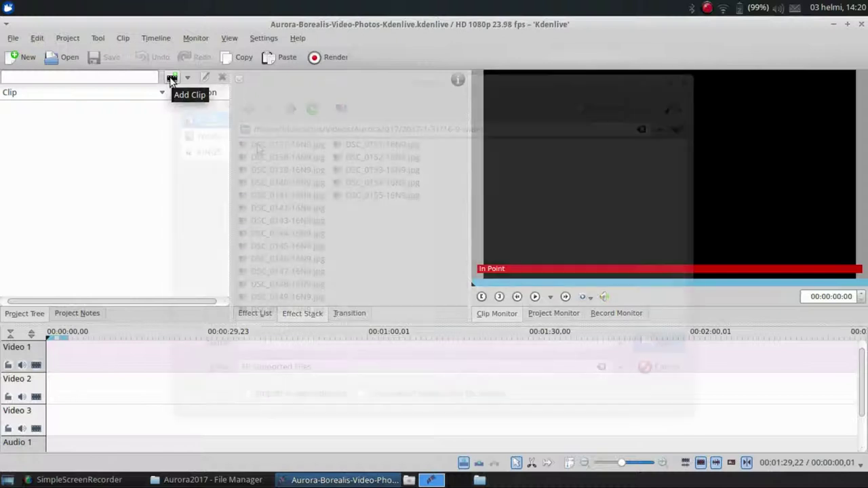
{"action": "key", "text": "ctrl+a"}
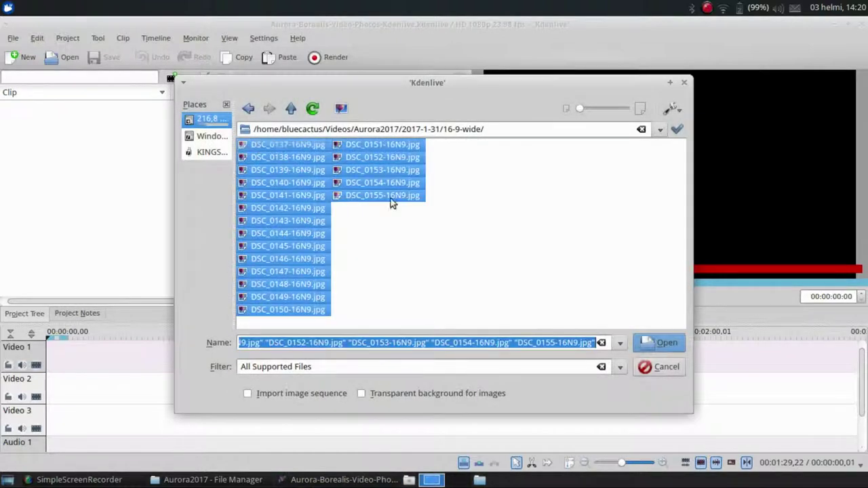
{"action": "left_click", "coordinate": [652, 340]}
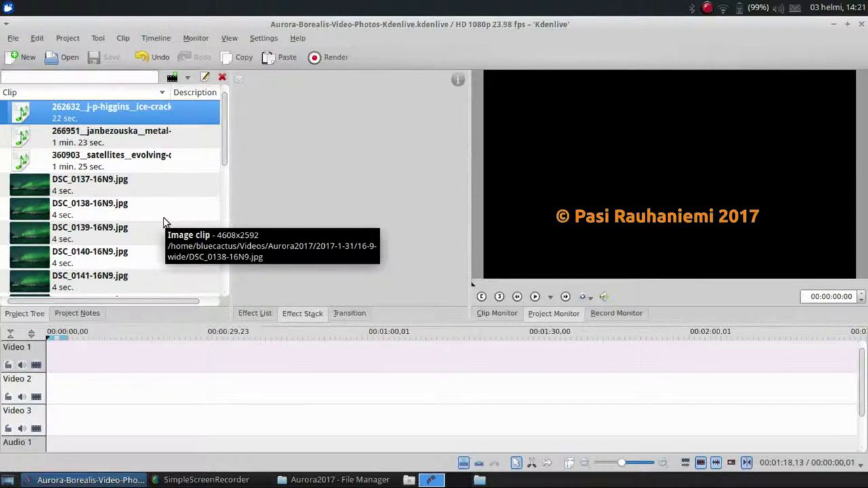
- Place DSC_0137-16N9.jpg on the Video 2 track, starting about 1 second into the timeline
{"action": "left_click_drag", "start_coordinate": [36, 186], "coordinate": [99, 387]}
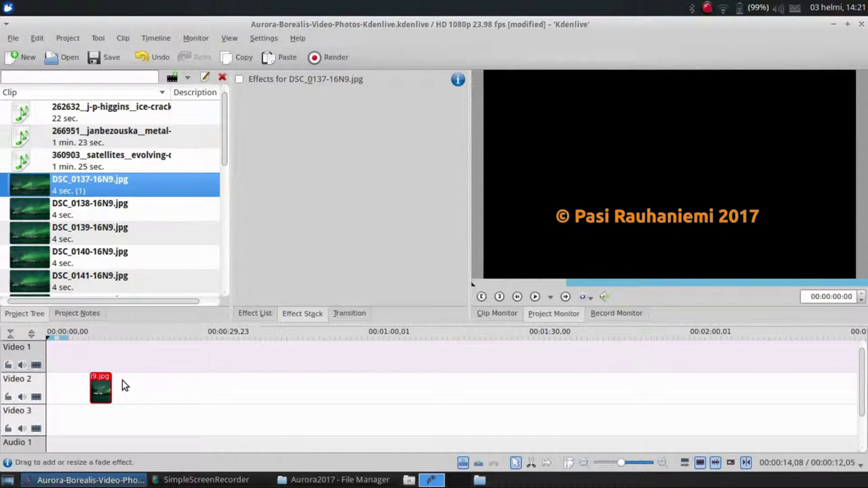
{"action": "left_click_drag", "start_coordinate": [620, 465], "coordinate": [630, 467]}
{"action": "left_click_drag", "start_coordinate": [350, 389], "coordinate": [157, 390]}
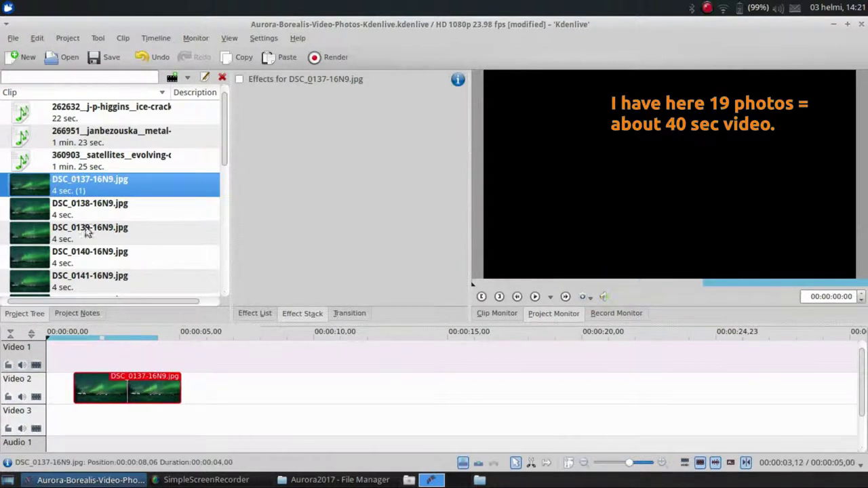
- Add photos DSC_0138 to DSC_0141 alternately to Video 3 and Video 2, each overlapping the previous photo by 2 seconds
{"action": "left_click_drag", "start_coordinate": [38, 211], "coordinate": [126, 422]}
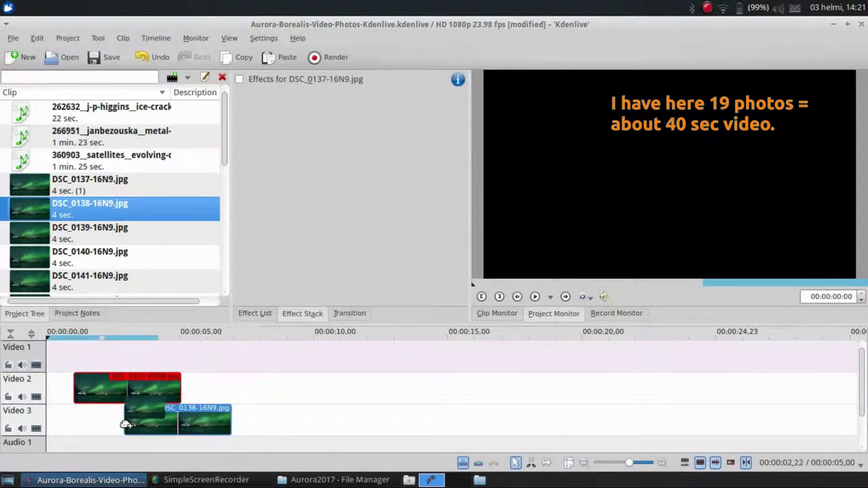
{"action": "left_click_drag", "start_coordinate": [41, 237], "coordinate": [183, 386]}
{"action": "left_click_drag", "start_coordinate": [31, 254], "coordinate": [236, 417]}
{"action": "left_click_drag", "start_coordinate": [21, 280], "coordinate": [302, 383]}
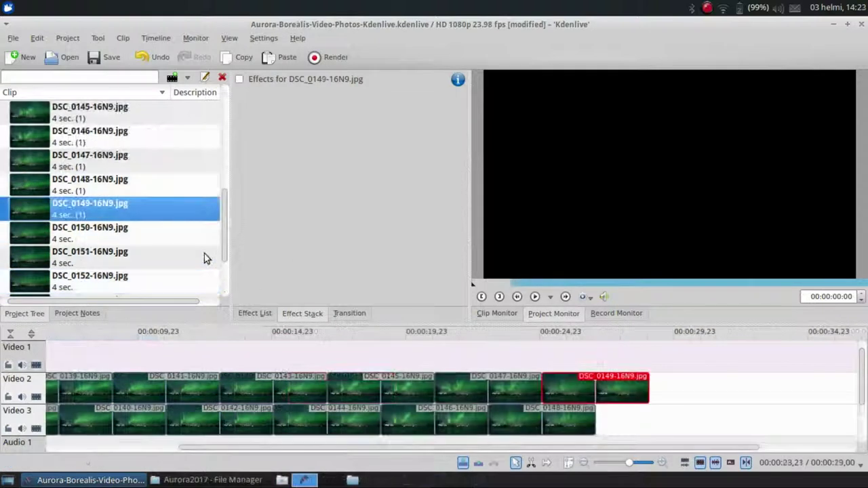
- Add photos DSC_0150 to DSC_0155 alternately to Video 3 and Video 2, each starting halfway through the previous photo
{"action": "left_click_drag", "start_coordinate": [38, 232], "coordinate": [596, 421]}
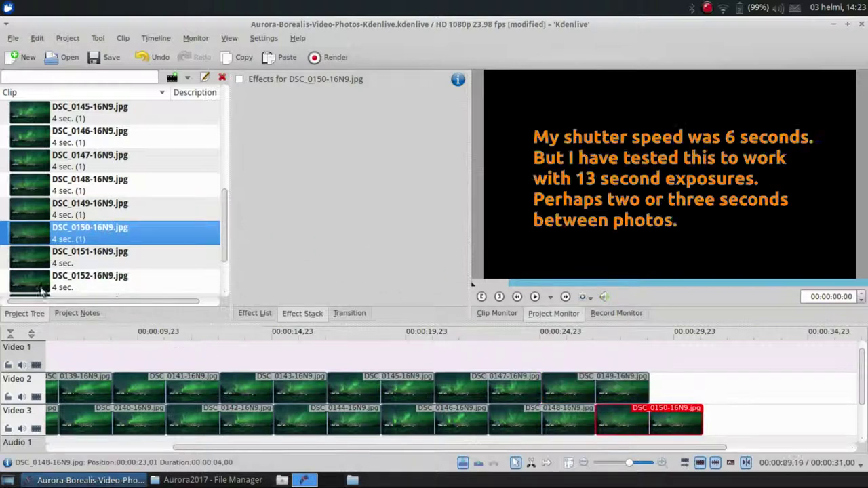
{"action": "left_click_drag", "start_coordinate": [34, 265], "coordinate": [651, 388]}
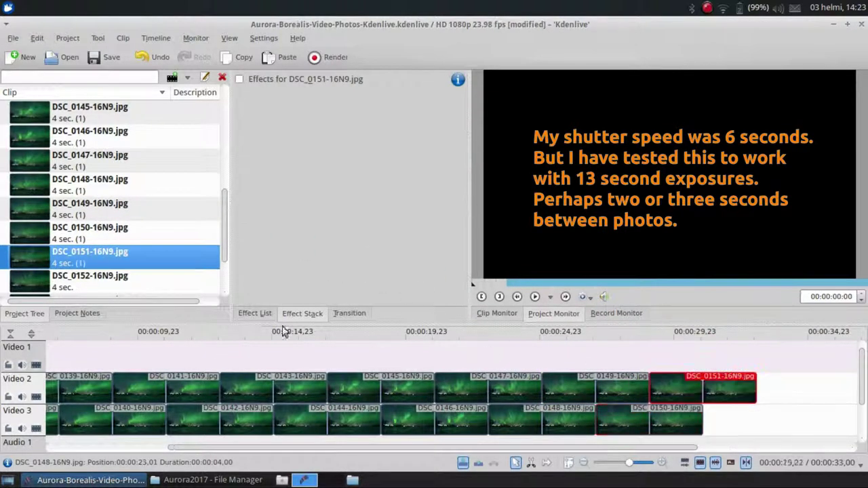
{"action": "left_click_drag", "start_coordinate": [38, 288], "coordinate": [720, 415]}
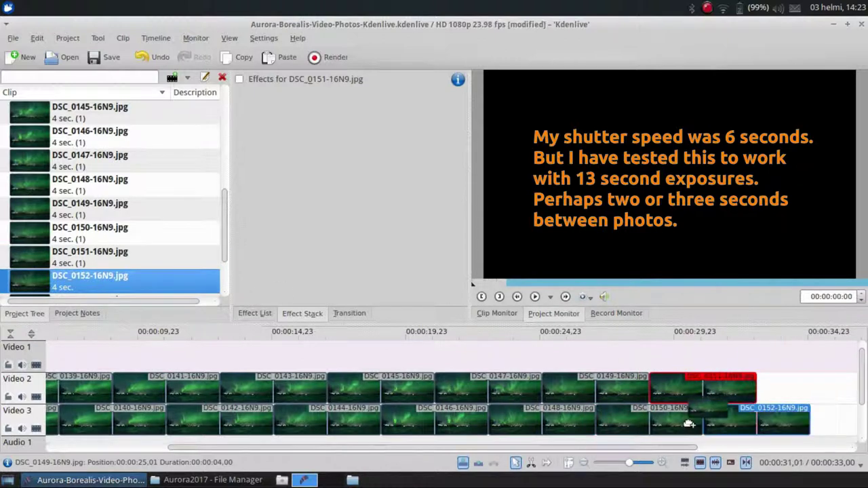
{"action": "scroll", "coordinate": [227, 252], "scroll_direction": "down", "scroll_amount": 3}
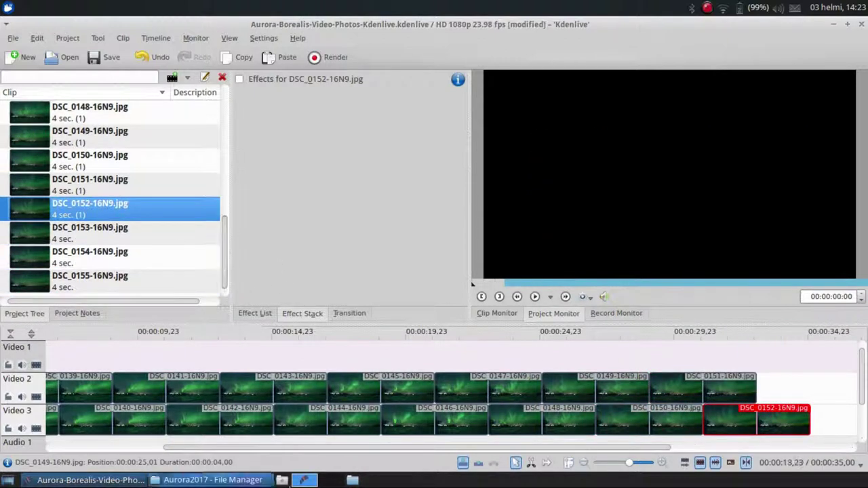
{"action": "left_click_drag", "start_coordinate": [408, 449], "coordinate": [558, 447]}
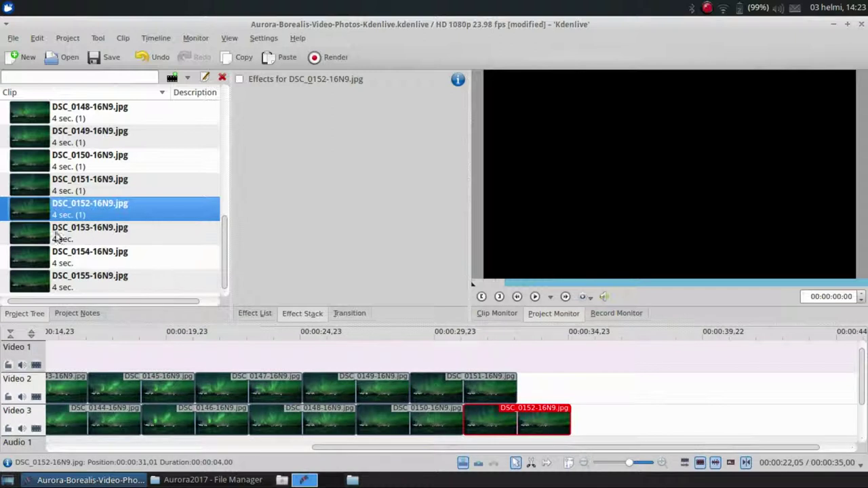
{"action": "left_click_drag", "start_coordinate": [142, 232], "coordinate": [523, 392]}
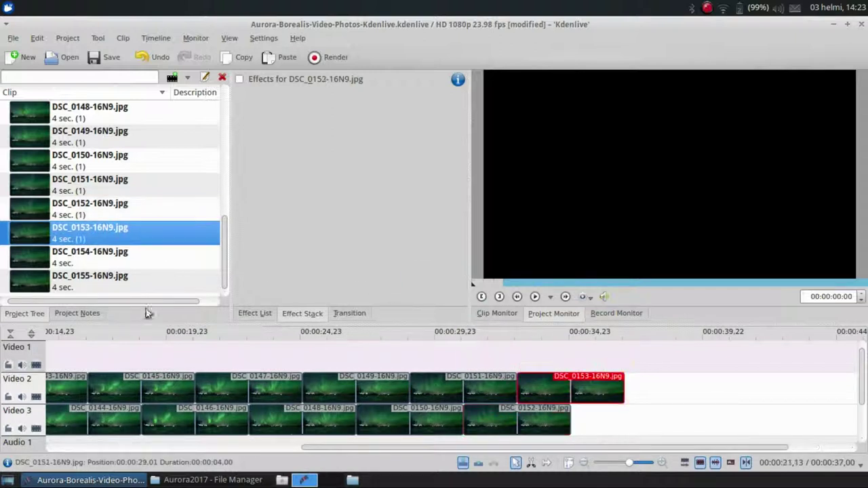
{"action": "left_click_drag", "start_coordinate": [21, 259], "coordinate": [573, 417]}
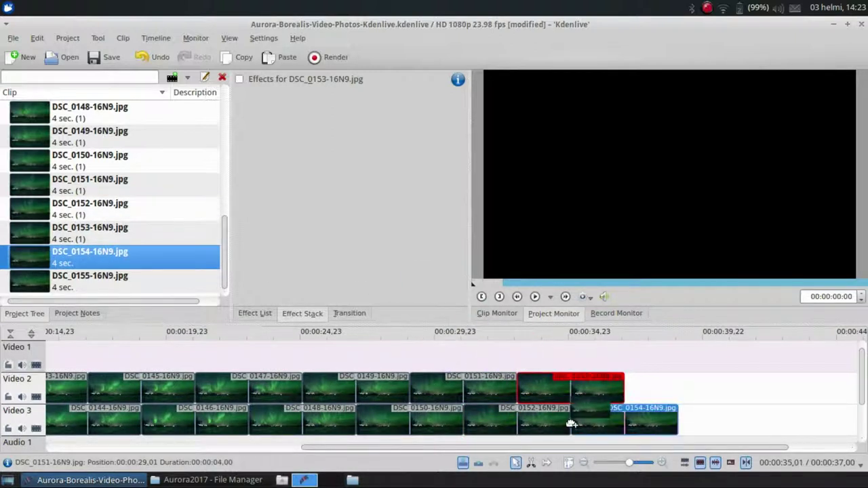
{"action": "left_click_drag", "start_coordinate": [64, 280], "coordinate": [616, 385]}
- Add Dissolve transitions to the overlaps between consecutive photos from DSC_0137 to DSC_0143
{"action": "left_click_drag", "start_coordinate": [668, 447], "coordinate": [398, 453]}
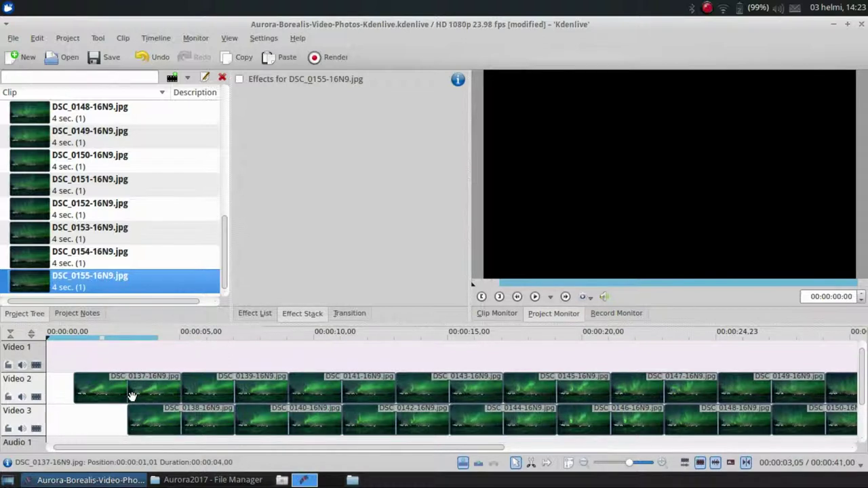
{"action": "left_click", "coordinate": [174, 403]}
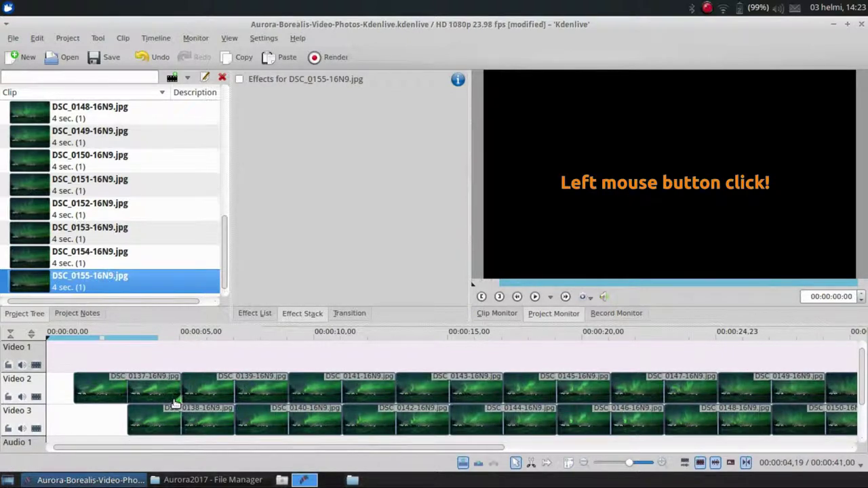
{"action": "left_click", "coordinate": [174, 403]}
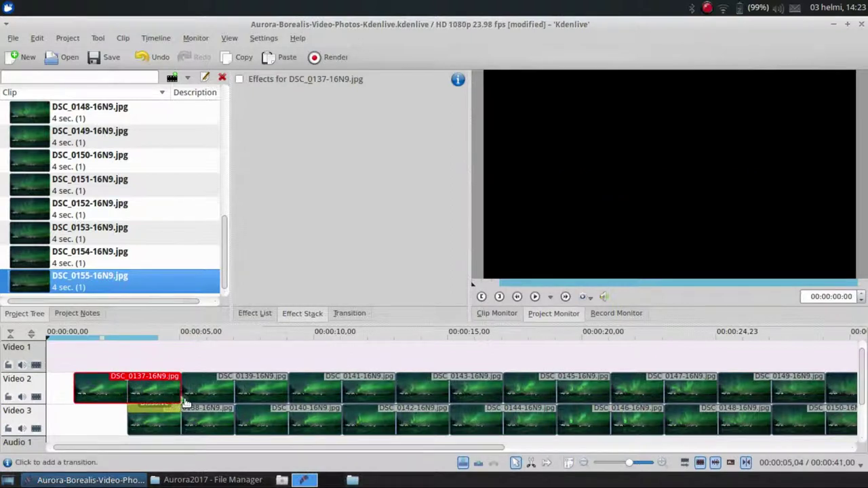
{"action": "left_click", "coordinate": [186, 402]}
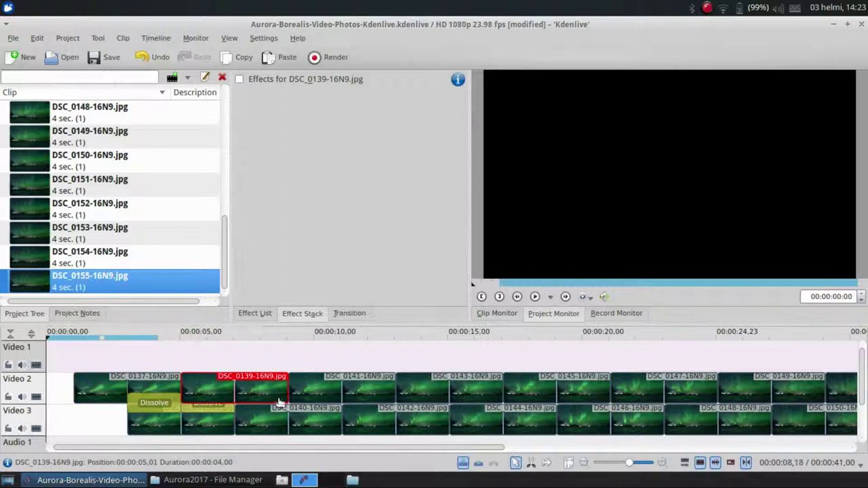
{"action": "left_click", "coordinate": [282, 403]}
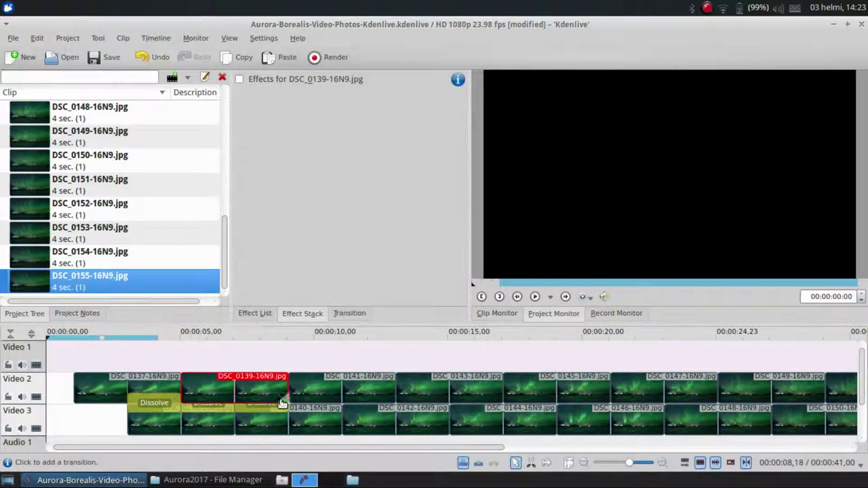
{"action": "left_click", "coordinate": [292, 401]}
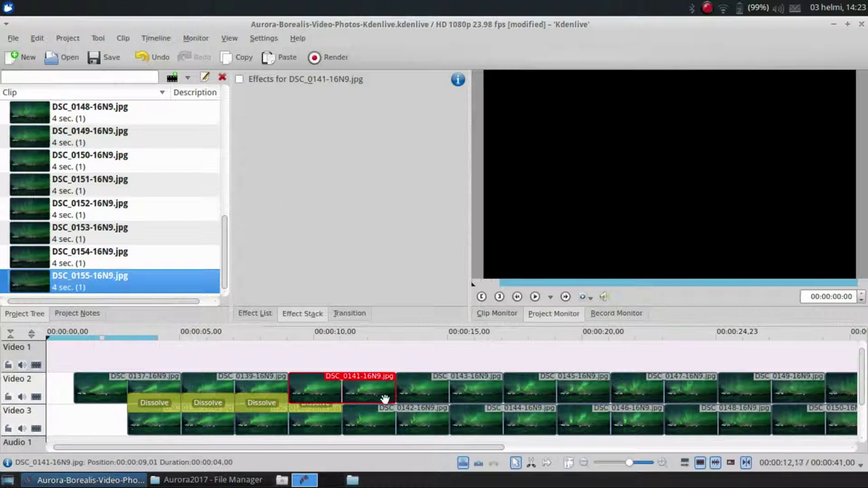
{"action": "left_click", "coordinate": [402, 401]}
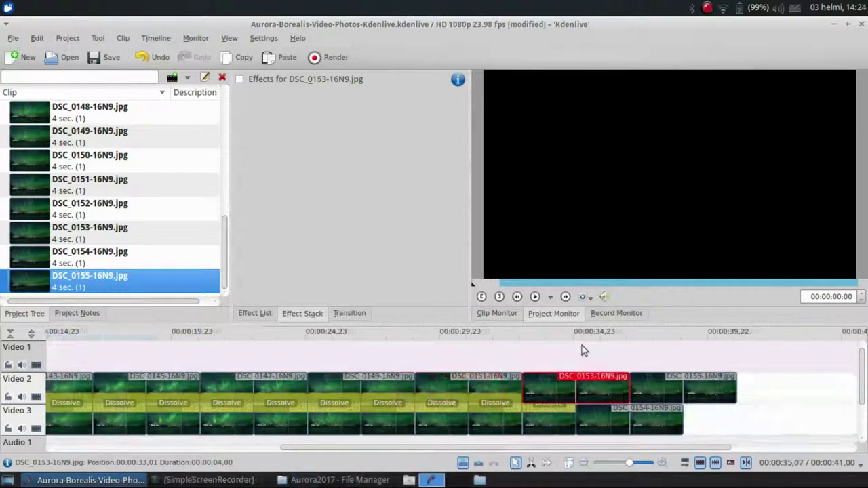
- Add Dissolve transitions from DSC_0153 to DSC_0154 and from DSC_0154 to DSC_0155
{"action": "left_click", "coordinate": [580, 397]}
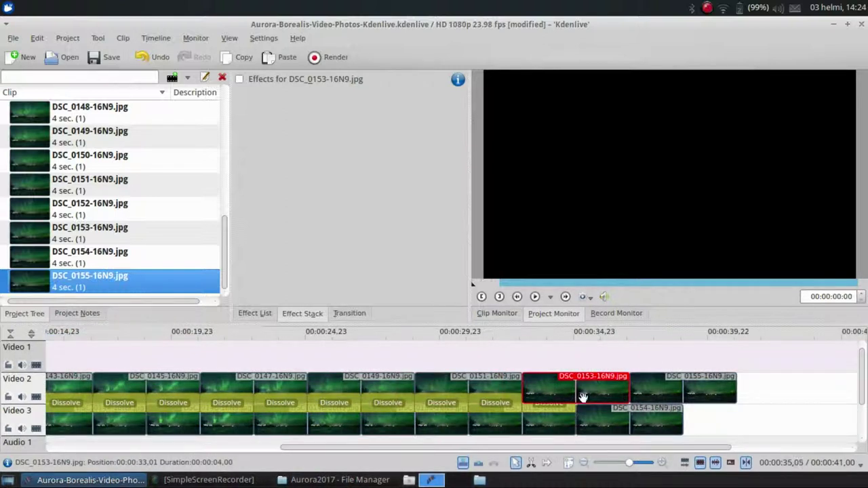
{"action": "left_click", "coordinate": [624, 401]}
{"action": "left_click", "coordinate": [636, 401]}
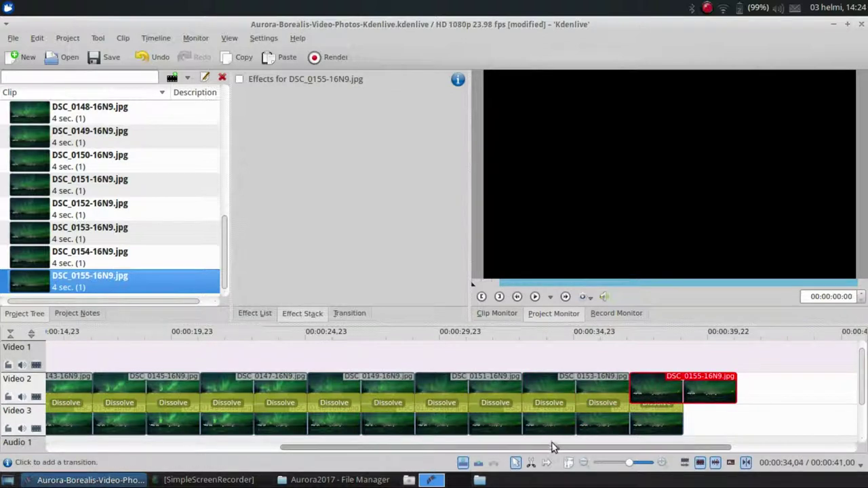
- Set the project zone's out point at 00:00:41:00, the end of the last photo, and its in point at 00:00:00:00
{"action": "left_click", "coordinate": [733, 337]}
{"action": "left_click", "coordinate": [736, 341]}
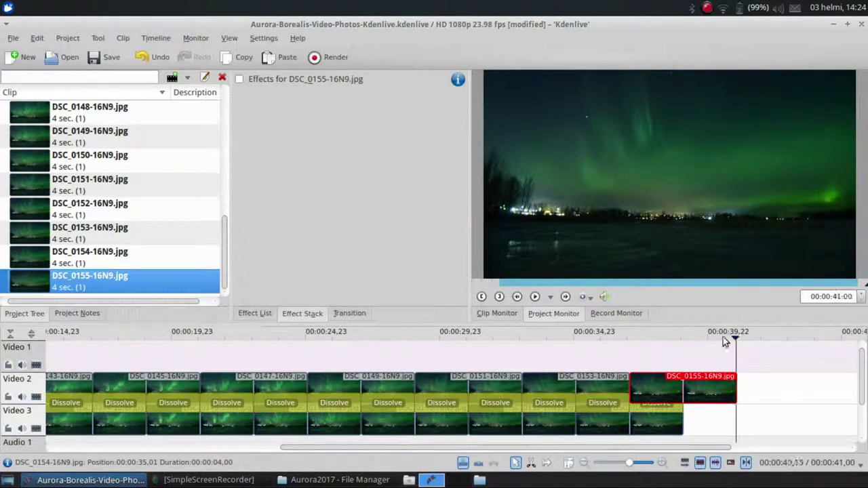
{"action": "left_click", "coordinate": [499, 297]}
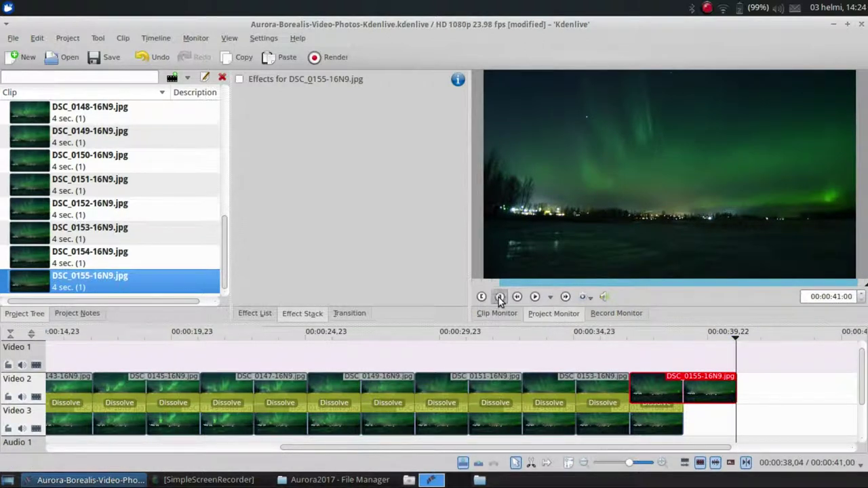
{"action": "left_click_drag", "start_coordinate": [643, 449], "coordinate": [413, 449]}
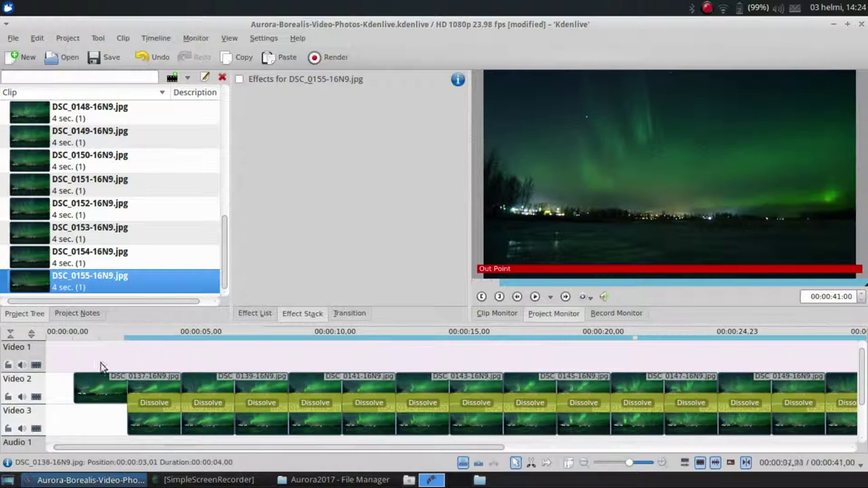
{"action": "left_click", "coordinate": [47, 337]}
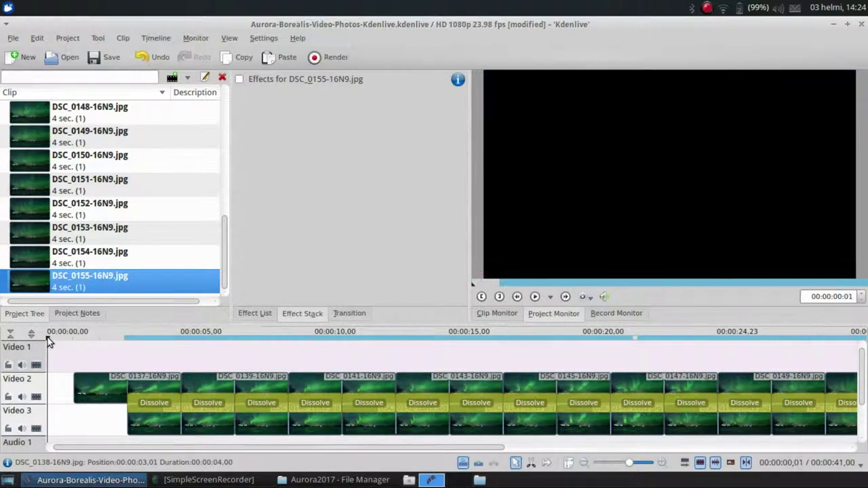
{"action": "left_click", "coordinate": [481, 296]}
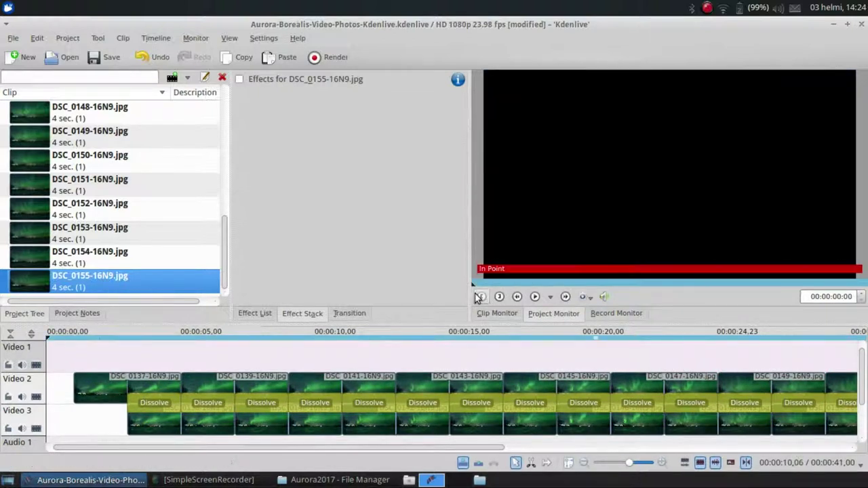
- Apply the Fade from Black effect to the first photo, DSC_0137, and shorten its duration
{"action": "mouse_move", "coordinate": [863, 369]}
{"action": "left_mouse_down"}
{"action": "mouse_move", "coordinate": [863, 390]}
{"action": "mouse_move", "coordinate": [864, 381]}
{"action": "left_mouse_up"}
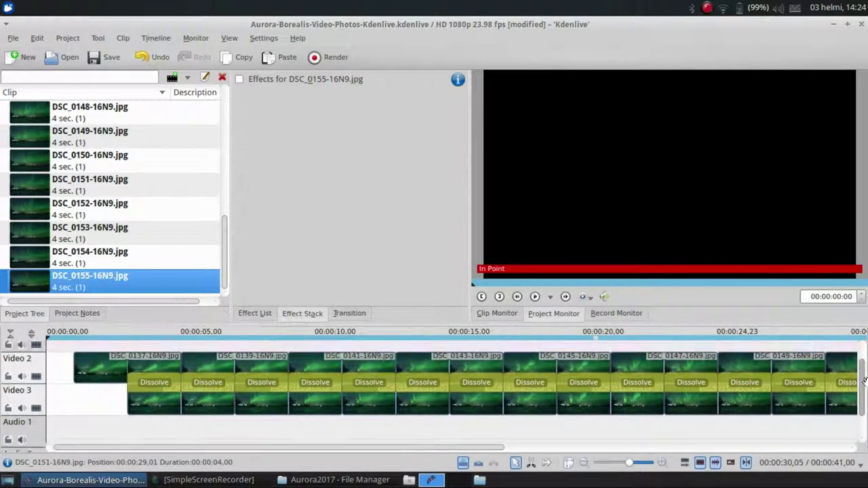
{"action": "left_click", "coordinate": [266, 315]}
{"action": "left_click_drag", "start_coordinate": [257, 217], "coordinate": [87, 364]}
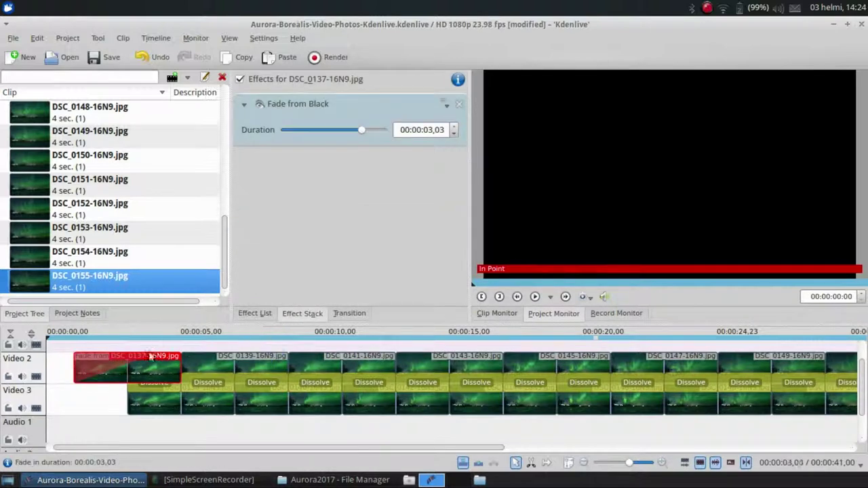
{"action": "left_click_drag", "start_coordinate": [362, 129], "coordinate": [347, 128]}
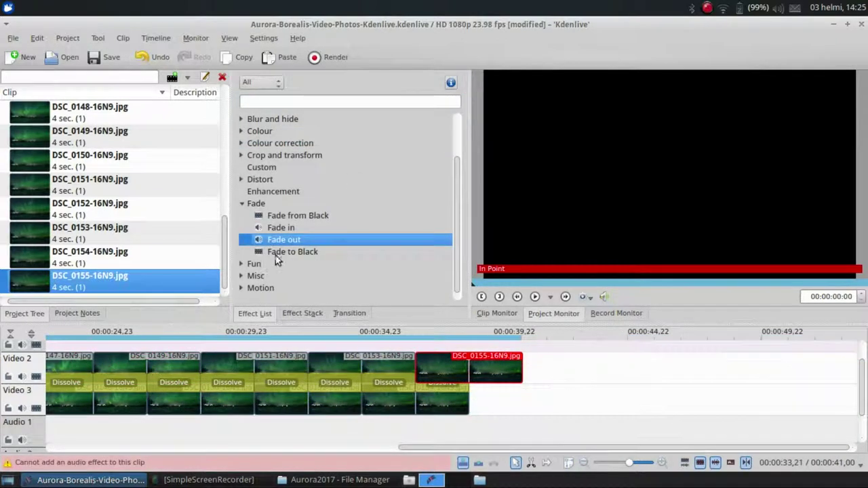
- Apply the Fade to Black effect to the last photo, DSC_0155, with a duration of 00:00:01,22
{"action": "left_click_drag", "start_coordinate": [277, 253], "coordinate": [475, 369]}
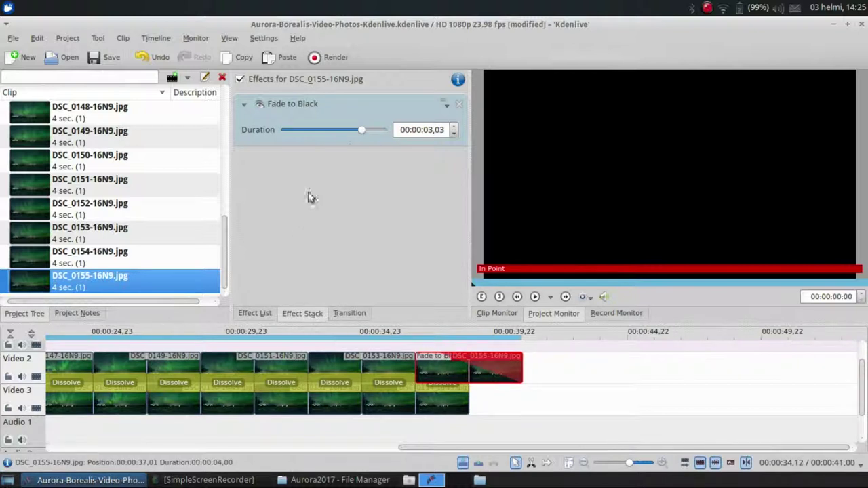
{"action": "left_click_drag", "start_coordinate": [360, 131], "coordinate": [329, 131]}
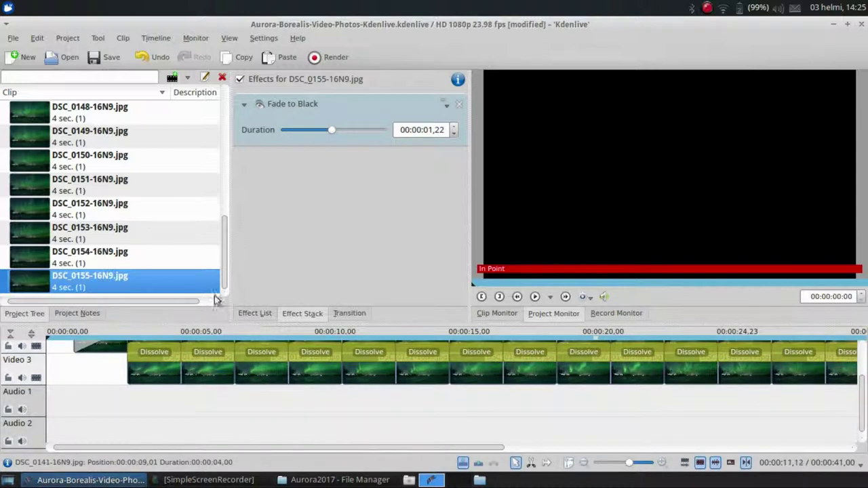
- Place the evolving-drone audio clip on Audio 1 and cut it at 00:00:07,21
{"action": "left_click_drag", "start_coordinate": [226, 251], "coordinate": [215, 120]}
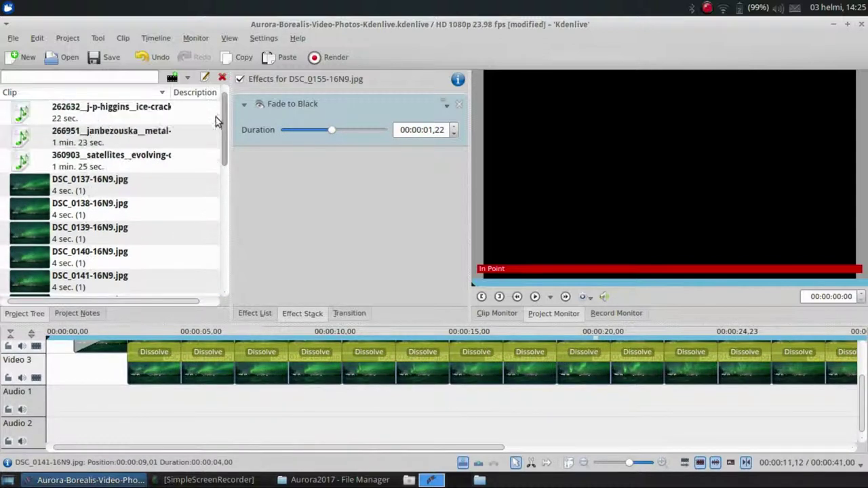
{"action": "left_click_drag", "start_coordinate": [29, 162], "coordinate": [68, 412]}
{"action": "key", "text": "x"}
{"action": "left_click", "coordinate": [257, 411]}
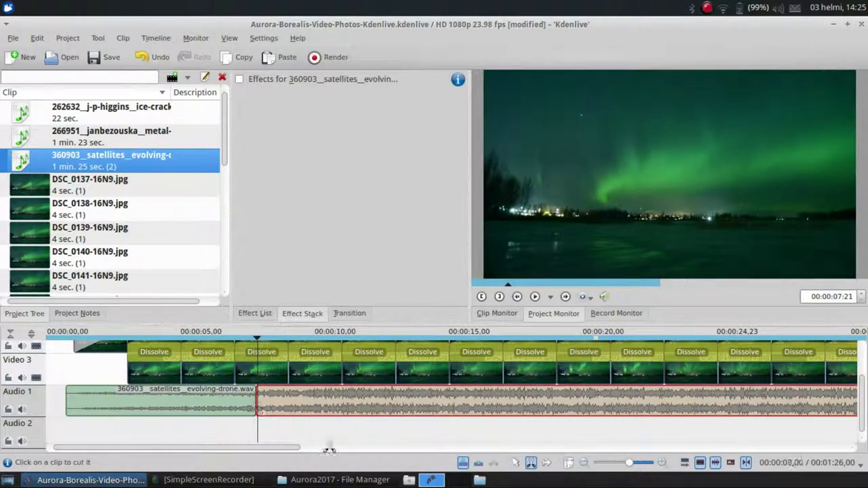
- Delete the drone clip's portion before the cut and move the remainder back to the start of the first photo
{"action": "key", "text": "s"}
{"action": "left_click", "coordinate": [201, 403]}
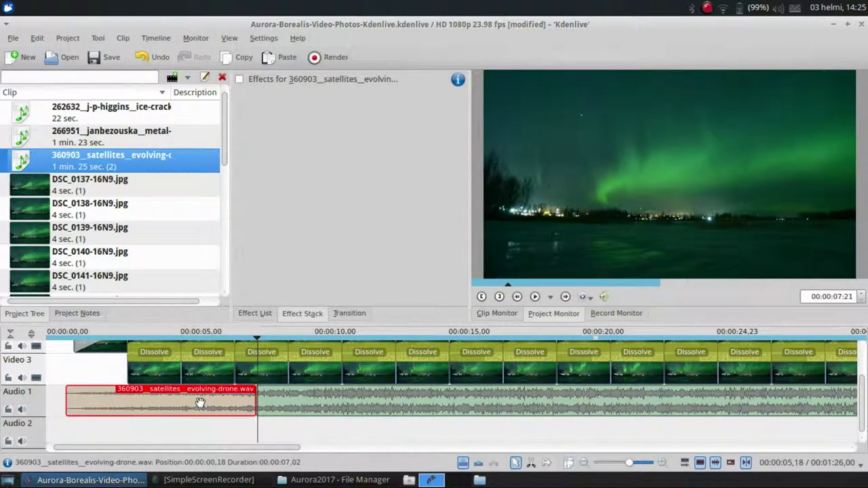
{"action": "key", "text": "Delete"}
{"action": "left_click_drag", "start_coordinate": [298, 401], "coordinate": [123, 407]}
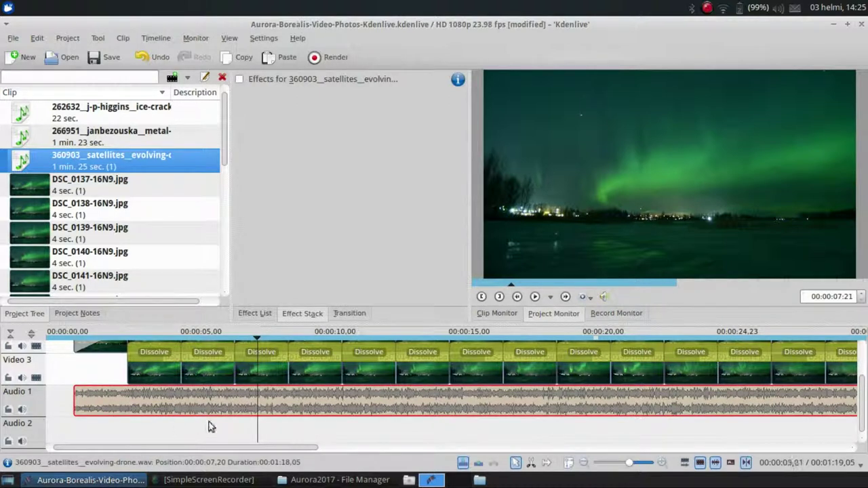
- Place the ice-crack audio clip at the start of Audio 2
{"action": "scroll", "coordinate": [861, 388], "scroll_direction": "down", "scroll_amount": 1}
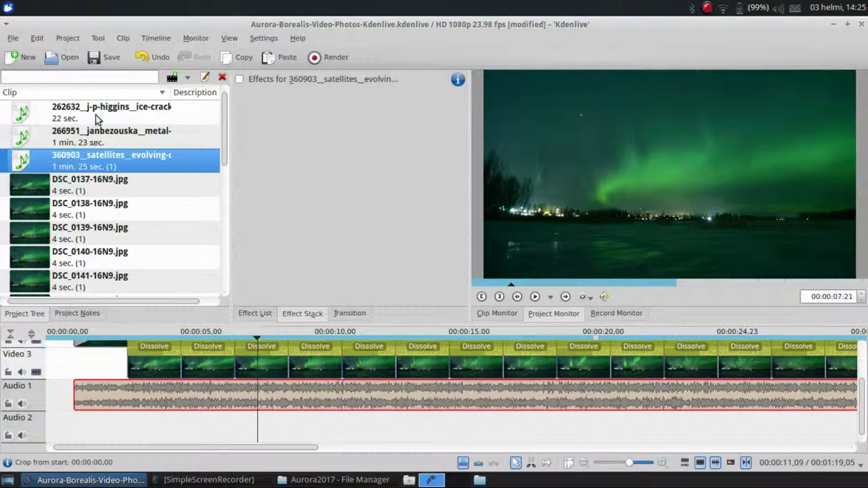
{"action": "left_click_drag", "start_coordinate": [100, 115], "coordinate": [55, 430]}
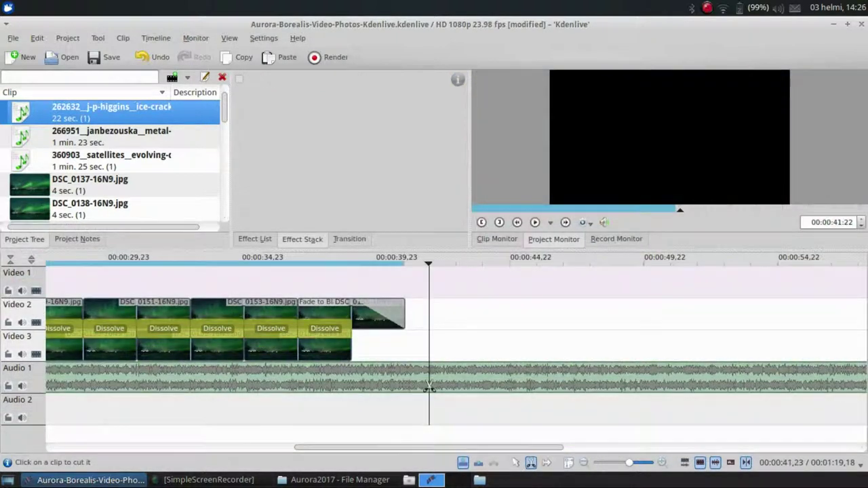
- Cut the drone clip at about 00:00:41,22, just past the last photo, and delete the portion after the cut
{"action": "left_click", "coordinate": [429, 387]}
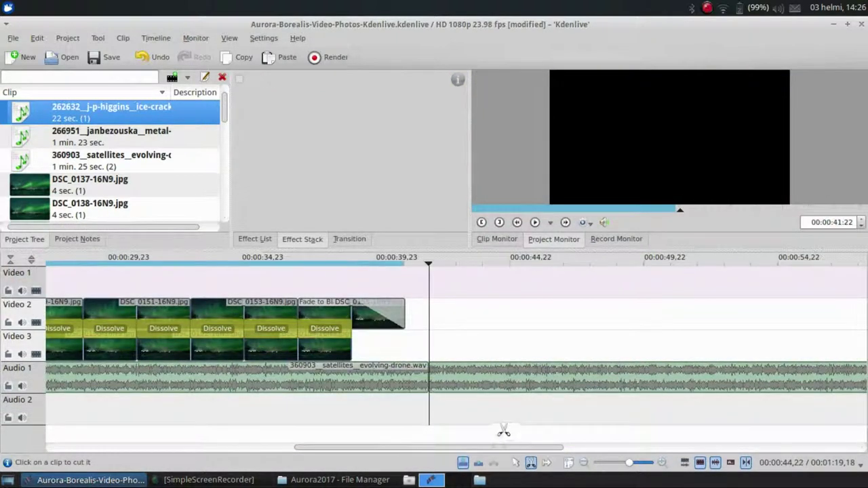
{"action": "key", "text": "s"}
{"action": "left_click", "coordinate": [505, 389]}
{"action": "key", "text": "Delete"}
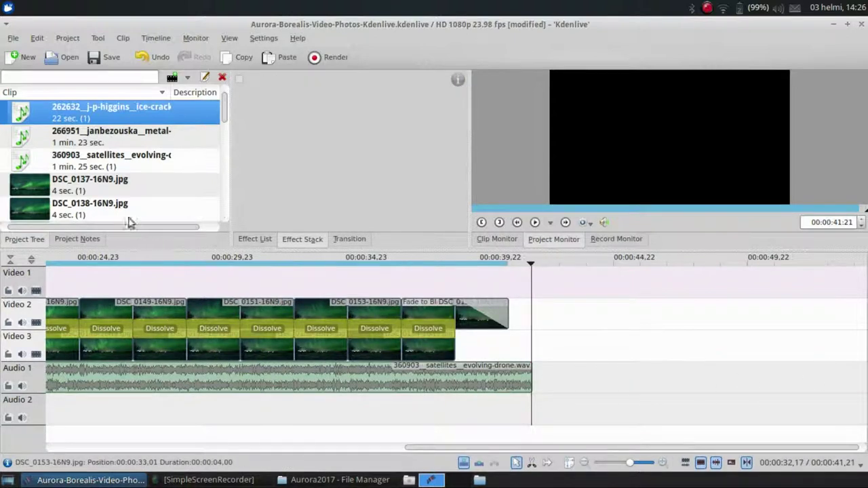
- Place the metal-chimes audio clip on Audio 2 after the ice-crack clip, starting at about 25 seconds
{"action": "left_click", "coordinate": [71, 135]}
{"action": "left_click_drag", "start_coordinate": [71, 136], "coordinate": [145, 416]}
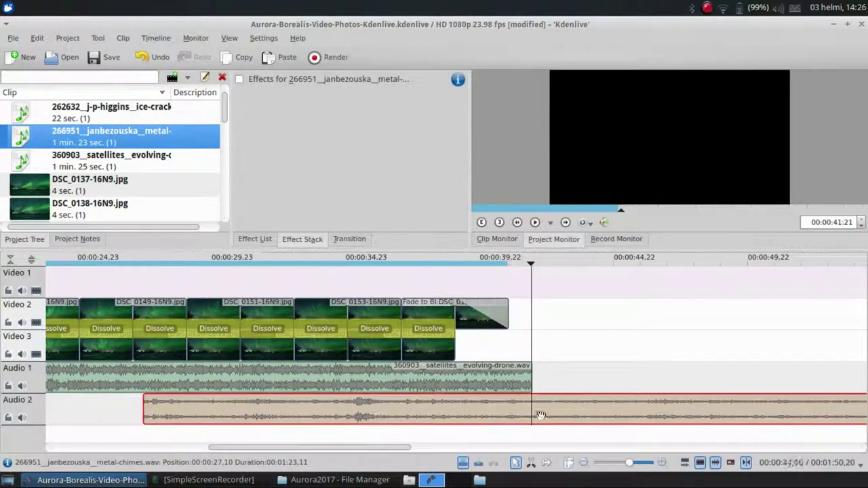
{"action": "left_click_drag", "start_coordinate": [256, 448], "coordinate": [228, 448]}
{"action": "left_click_drag", "start_coordinate": [366, 415], "coordinate": [357, 414]}
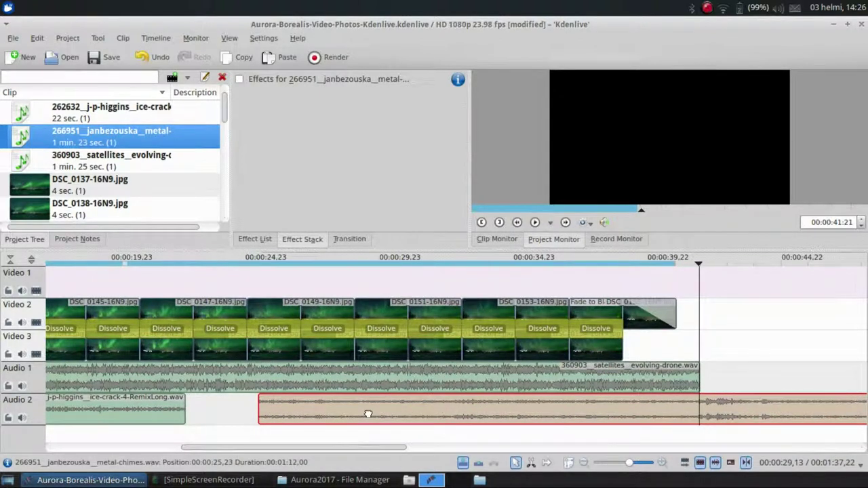
- Apply the Fade out effect to the metal-chimes clip on Audio 2 and the drone clip on Audio 1
{"action": "left_click", "coordinate": [254, 239]}
{"action": "left_click_drag", "start_coordinate": [291, 190], "coordinate": [651, 410]}
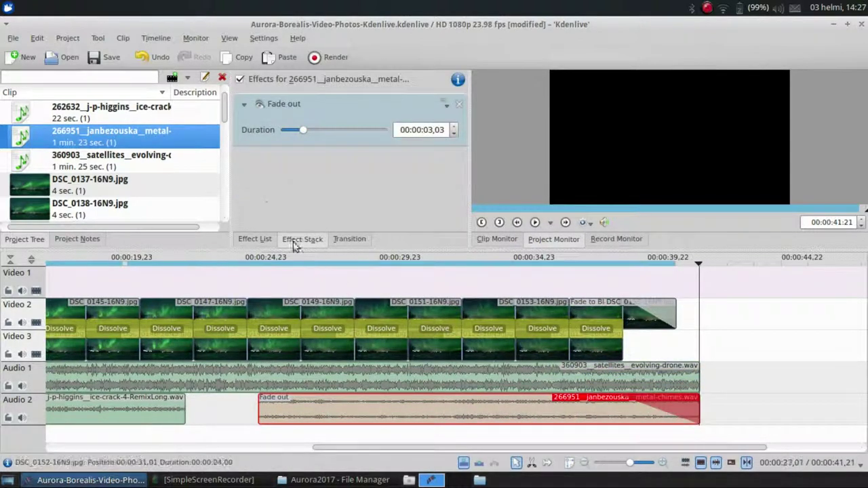
{"action": "left_click", "coordinate": [255, 239]}
{"action": "left_click_drag", "start_coordinate": [275, 197], "coordinate": [649, 375]}
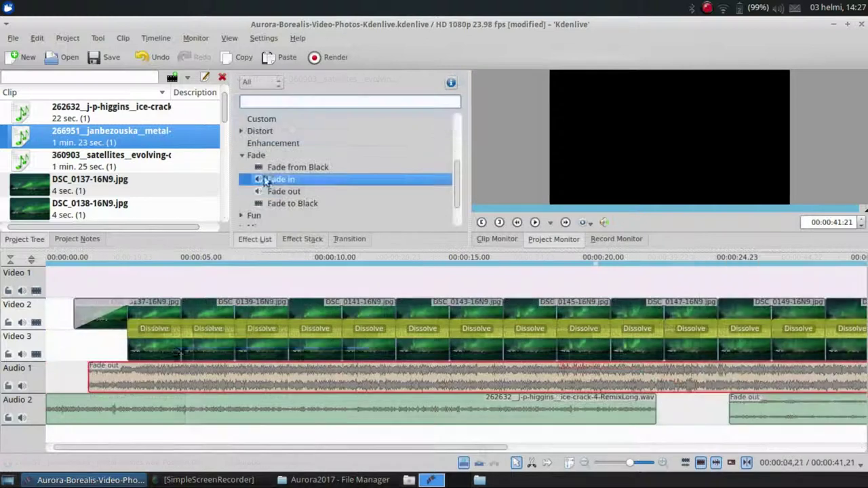
- Apply the Fade in effect to the ice-crack clip on Audio 2 and the drone clip on Audio 1
{"action": "left_click_drag", "start_coordinate": [266, 182], "coordinate": [68, 406]}
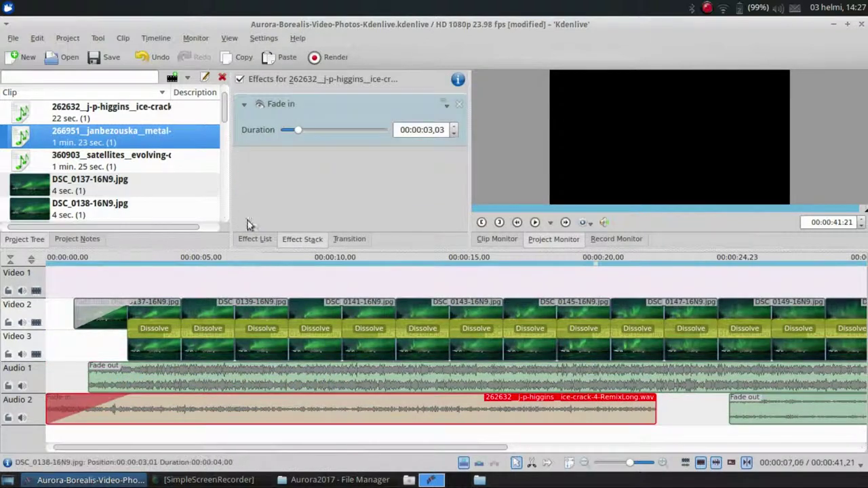
{"action": "left_click", "coordinate": [255, 240]}
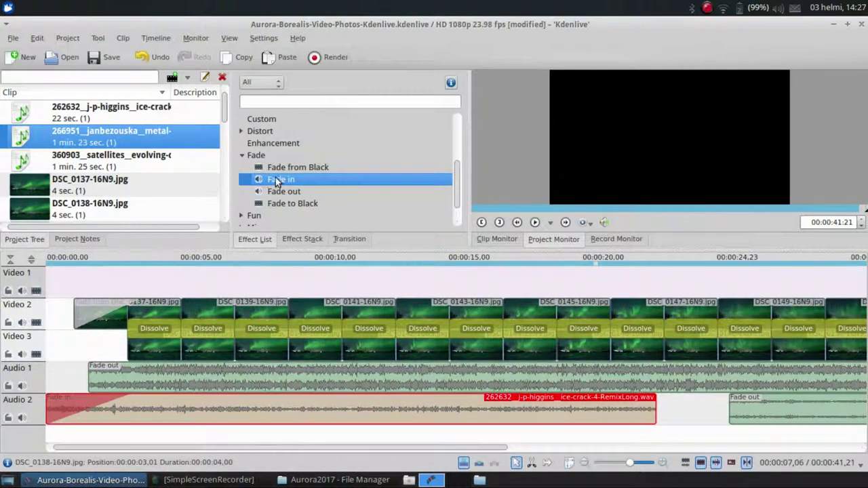
{"action": "left_click_drag", "start_coordinate": [281, 182], "coordinate": [116, 372]}
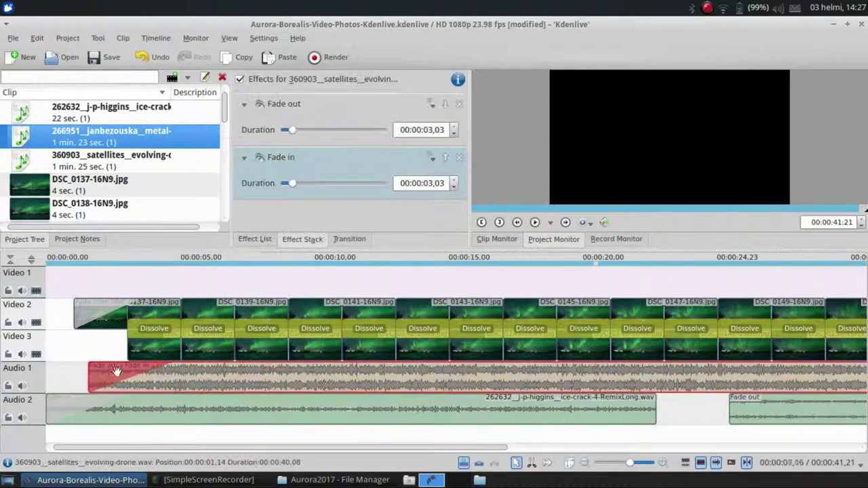
- Shorten the drone clip's Fade out and set the ice-crack clip's Fade in duration to 00:00:01,00
{"action": "scroll", "coordinate": [299, 126], "scroll_direction": "down", "scroll_amount": 10}
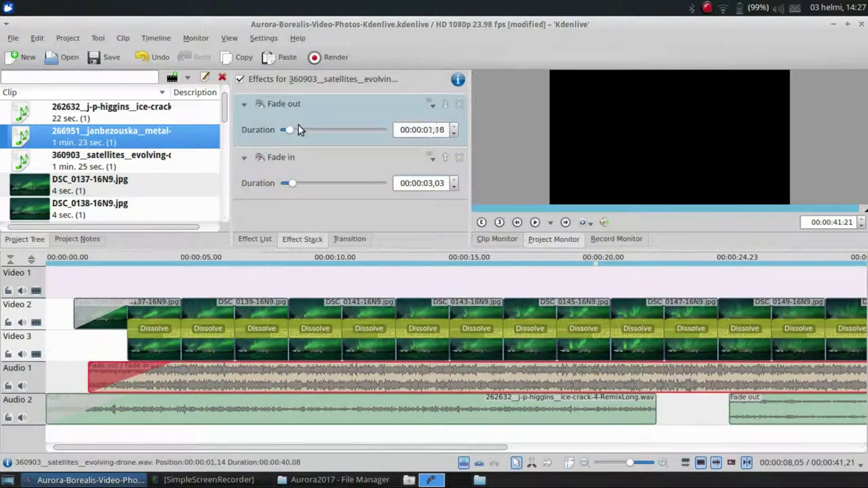
{"action": "left_click", "coordinate": [52, 412]}
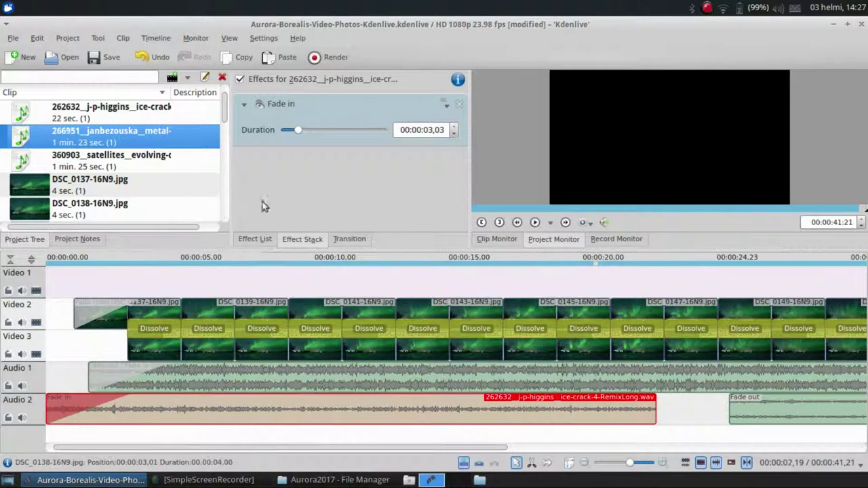
{"action": "scroll", "coordinate": [296, 132], "scroll_direction": "down", "scroll_amount": 5}
{"action": "scroll", "coordinate": [296, 132], "scroll_direction": "down", "scroll_amount": 5}
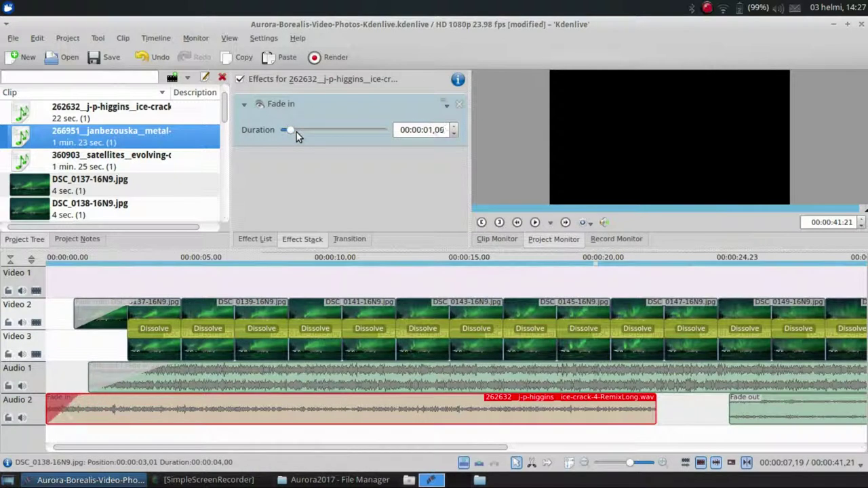
{"action": "scroll", "coordinate": [297, 132], "scroll_direction": "down", "scroll_amount": 1}
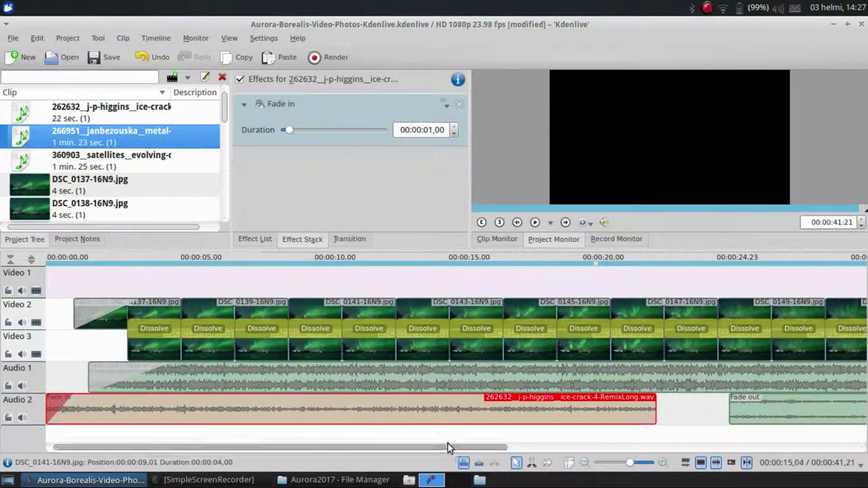
- Set the project zone's out point at 00:00:41:21, the end of the audio clips
{"action": "left_click_drag", "start_coordinate": [439, 447], "coordinate": [667, 448]}
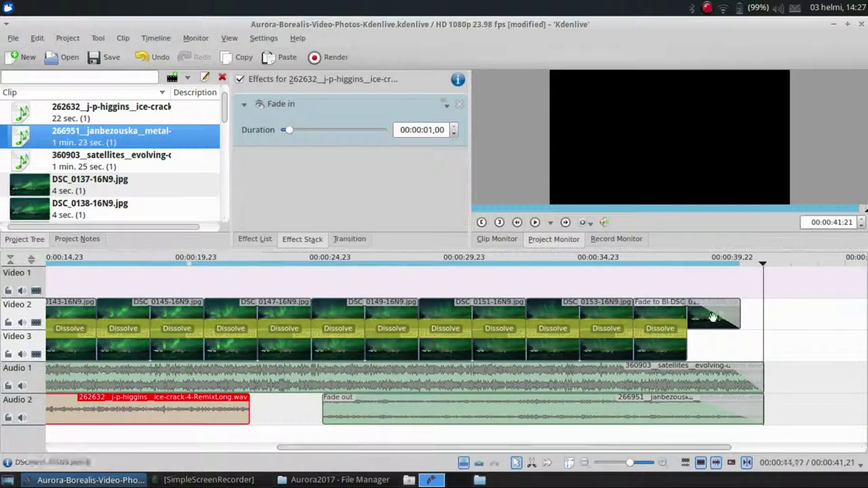
{"action": "left_click", "coordinate": [501, 224]}
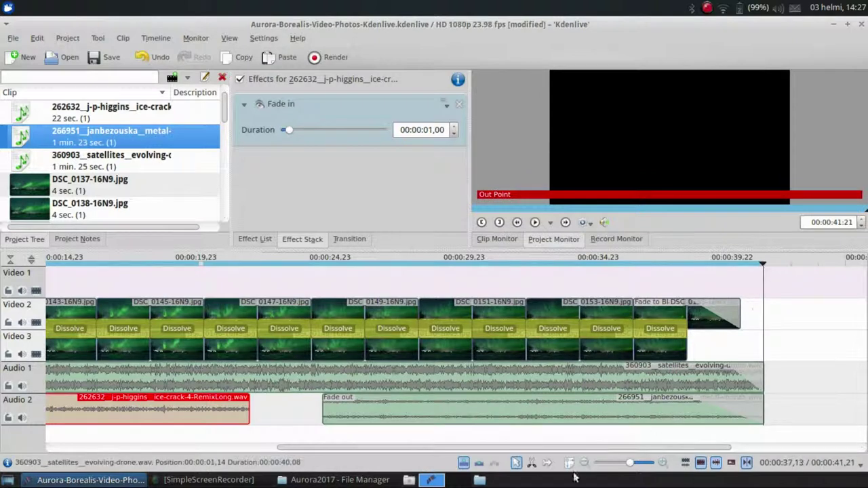
{"action": "left_click_drag", "start_coordinate": [563, 445], "coordinate": [332, 448]}
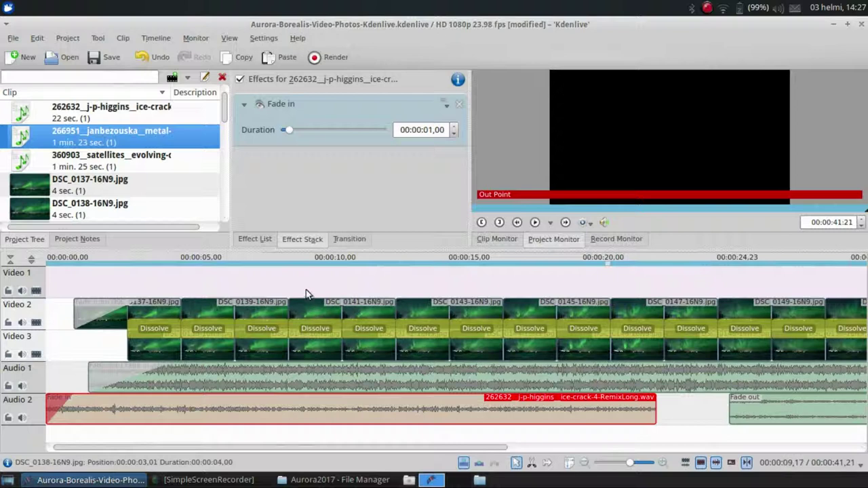
- Configure the render as MPEG-4/AAC with an audio bitrate of 256, limited to the selected zone
{"action": "left_click", "coordinate": [332, 57]}
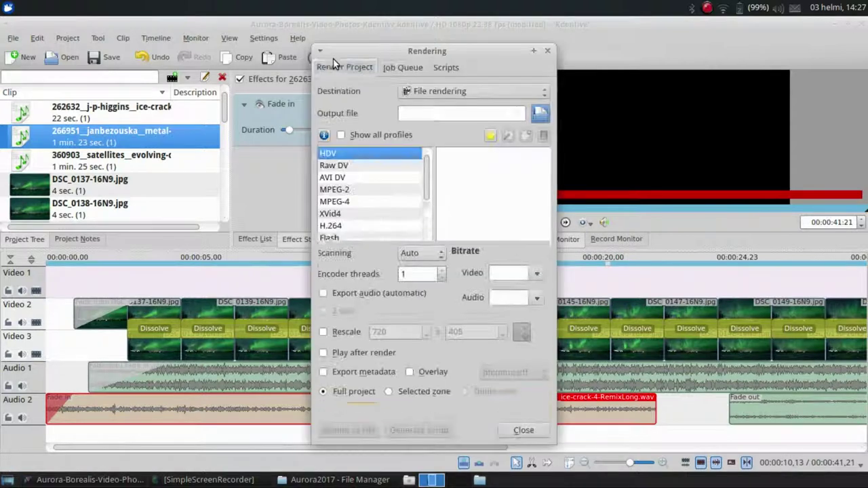
{"action": "left_click", "coordinate": [341, 202]}
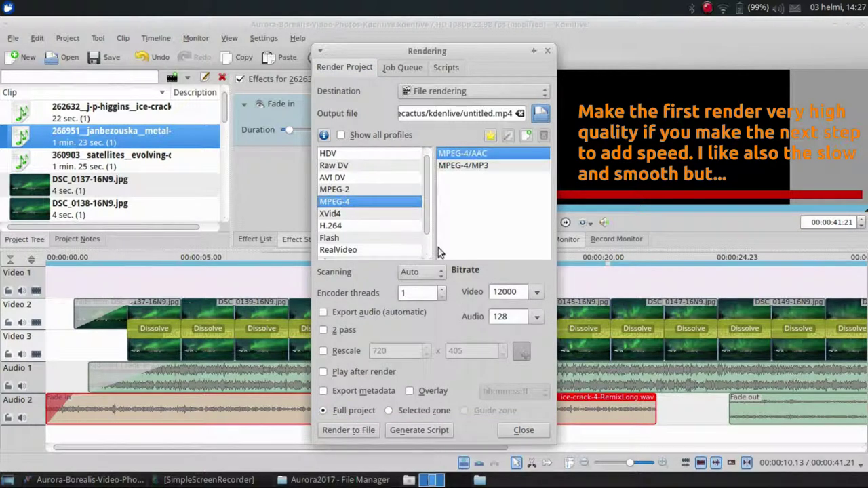
{"action": "left_click", "coordinate": [536, 316]}
{"action": "left_click", "coordinate": [509, 343]}
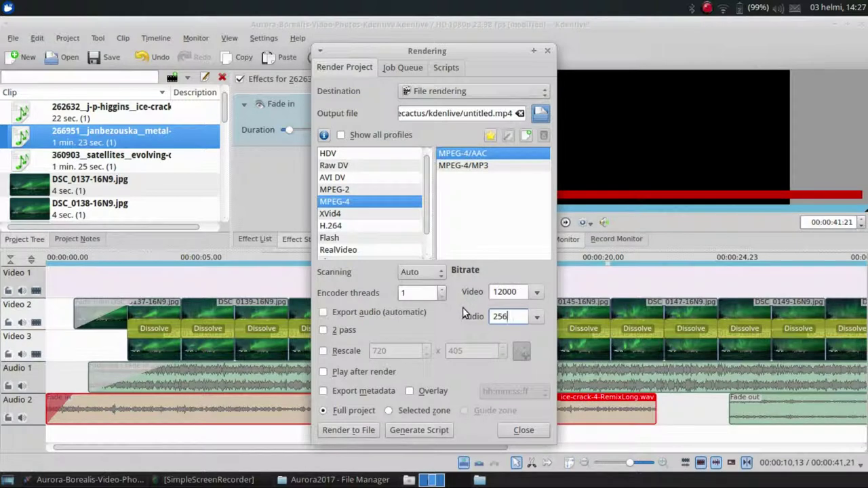
{"action": "left_click", "coordinate": [385, 413]}
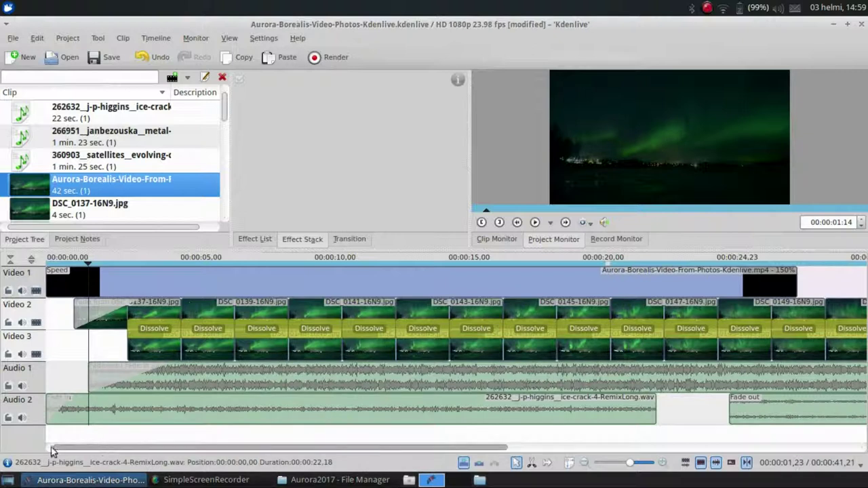
- Hide the Video 2 and Video 3 tracks and mute the Audio 1 and Audio 2 tracks
{"action": "left_click", "coordinate": [36, 323]}
{"action": "left_click", "coordinate": [36, 354]}
{"action": "left_click", "coordinate": [22, 386]}
{"action": "left_click", "coordinate": [21, 418]}
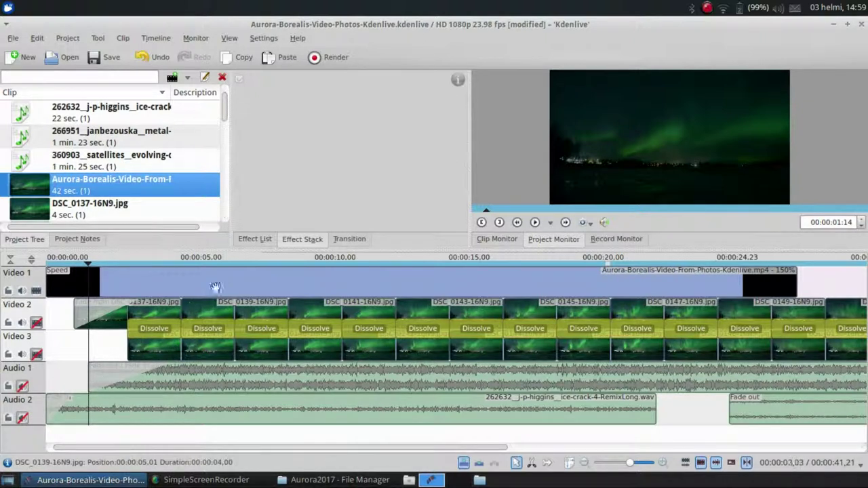
- Apply the Speed effect to the rendered aurora video clip on Video 1
{"action": "left_click", "coordinate": [262, 241]}
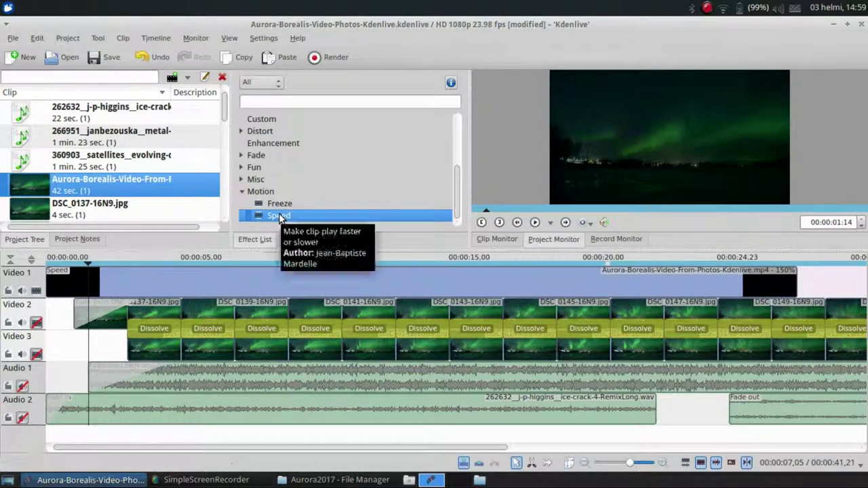
{"action": "left_click_drag", "start_coordinate": [278, 217], "coordinate": [251, 288]}
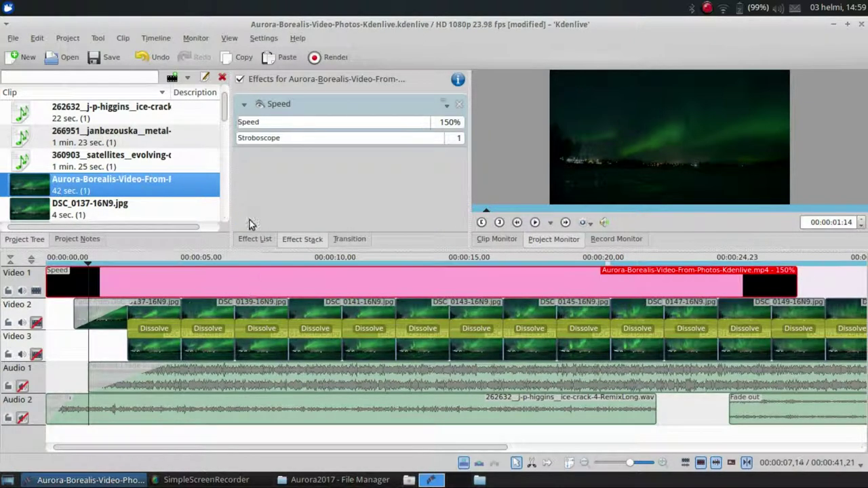